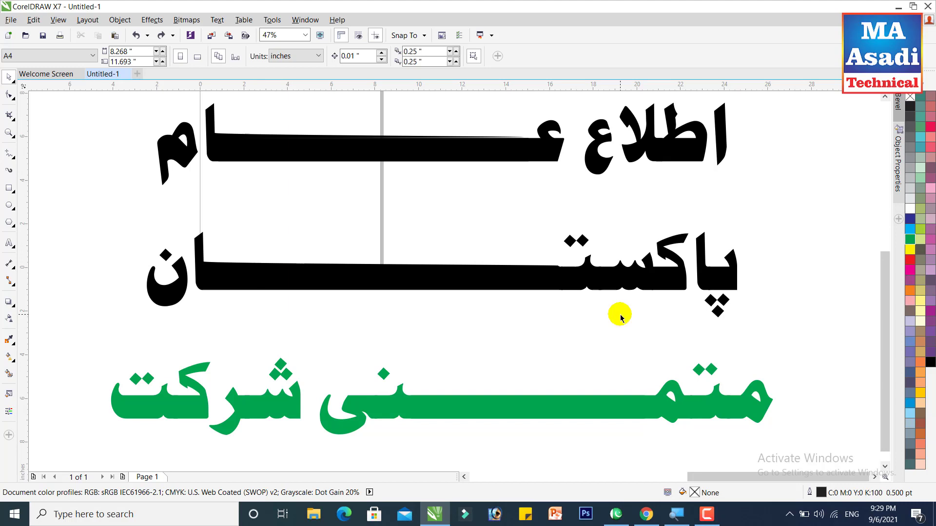
Move the black word پاکستان into the empty space between the two word lists, convert it to curves and enlarge it to about 28 inches wide.
scroll(621, 318, down, 2)
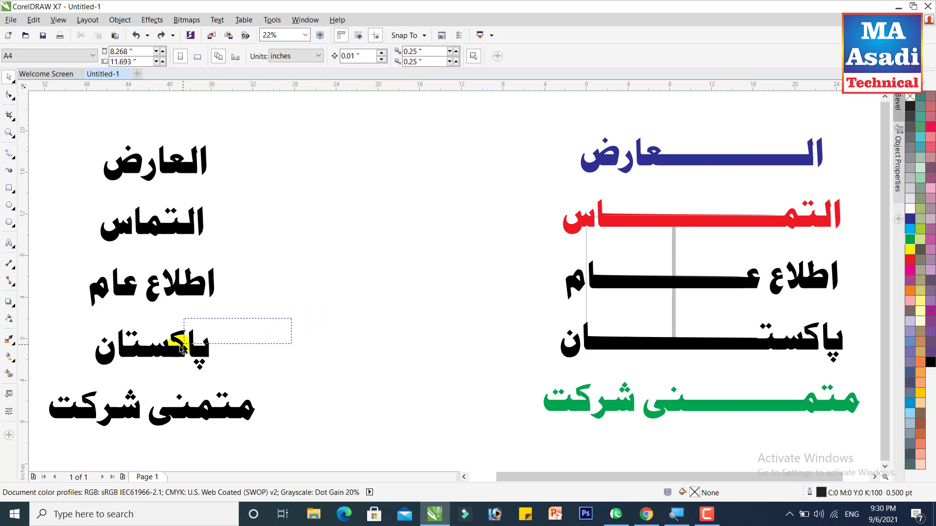
drag(181, 347, 84, 377)
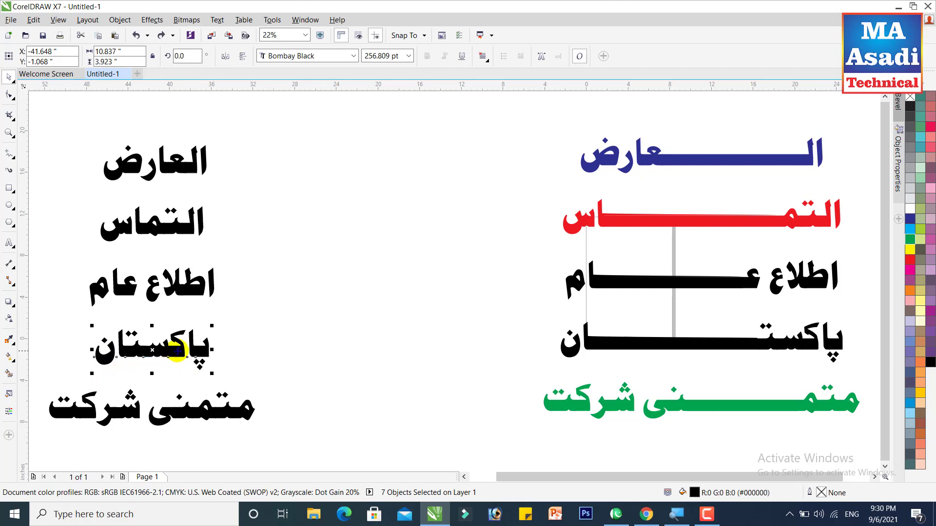
drag(175, 347, 427, 266)
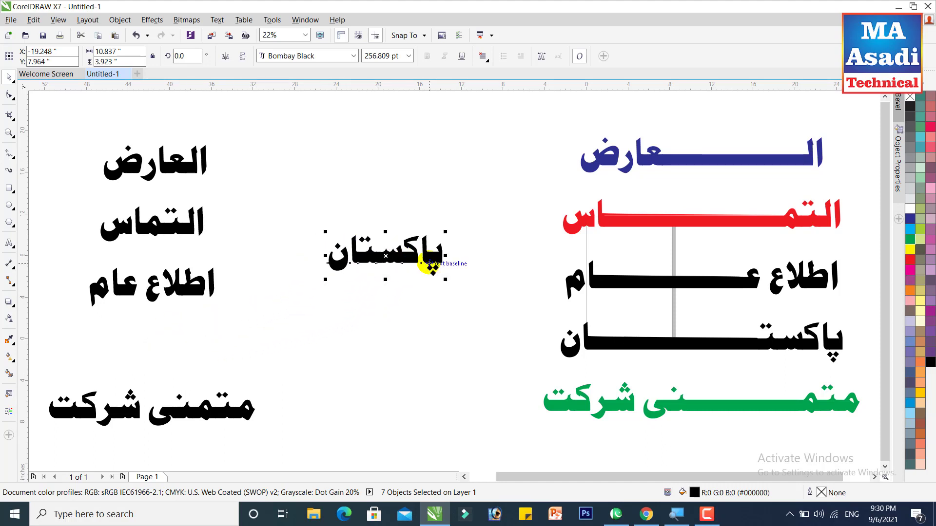
key(ctrl+q)
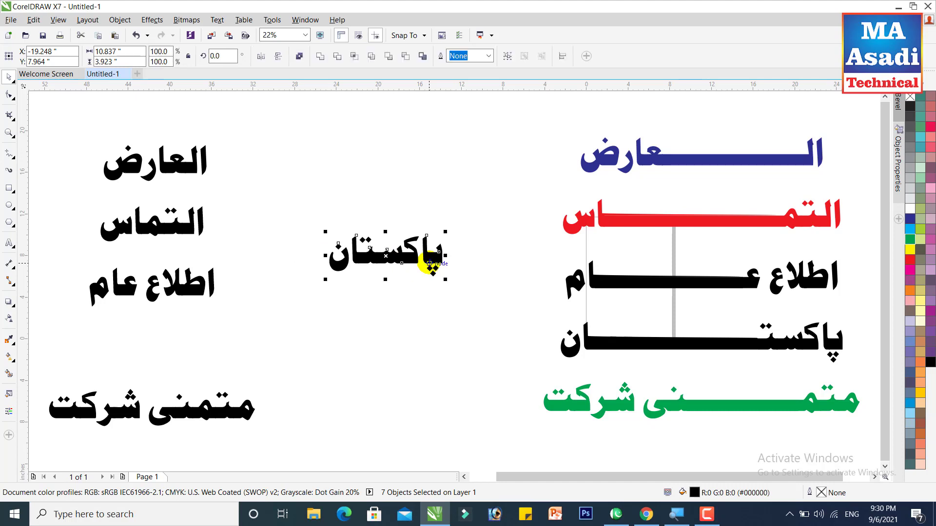
drag(445, 279, 554, 309)
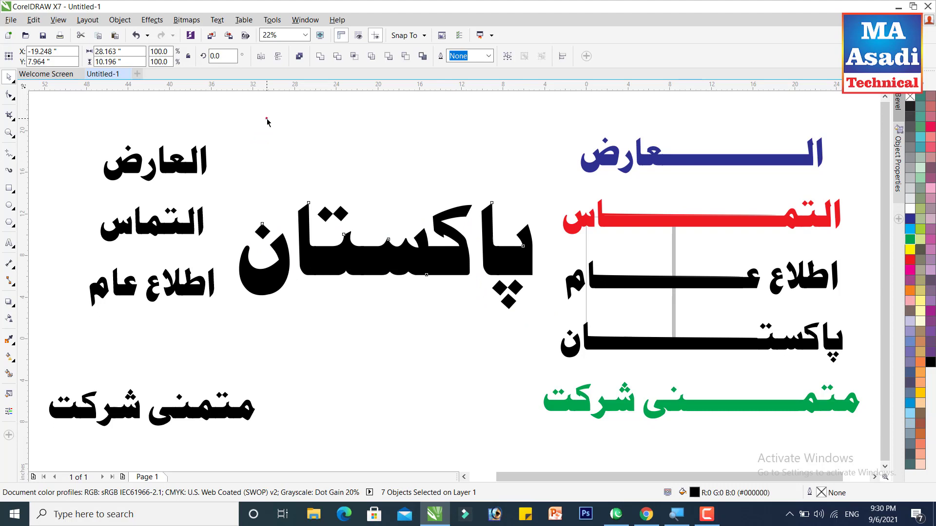
Cut the remaining black words beside the enlarged پاکستان, and select all of its pieces for node editing with the Shape tool.
drag(267, 121, 3, 471)
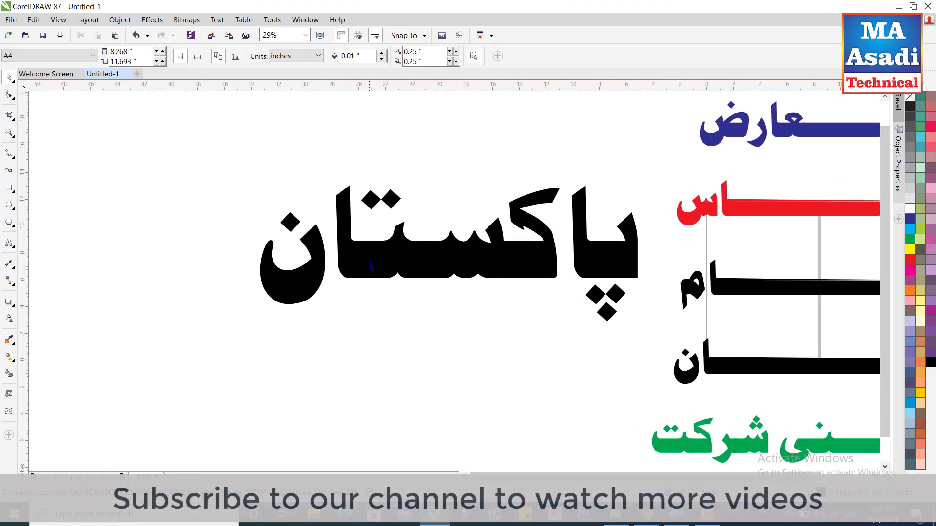
click(371, 263)
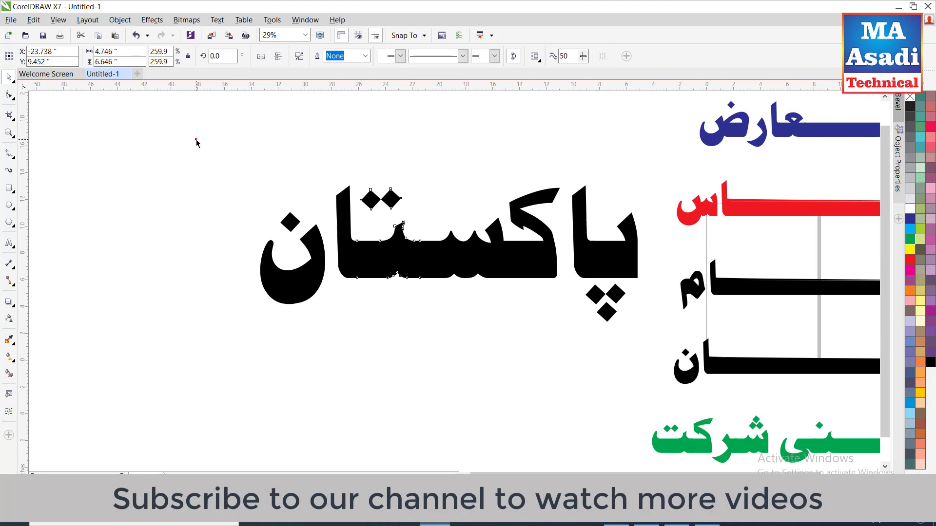
drag(197, 142, 666, 343)
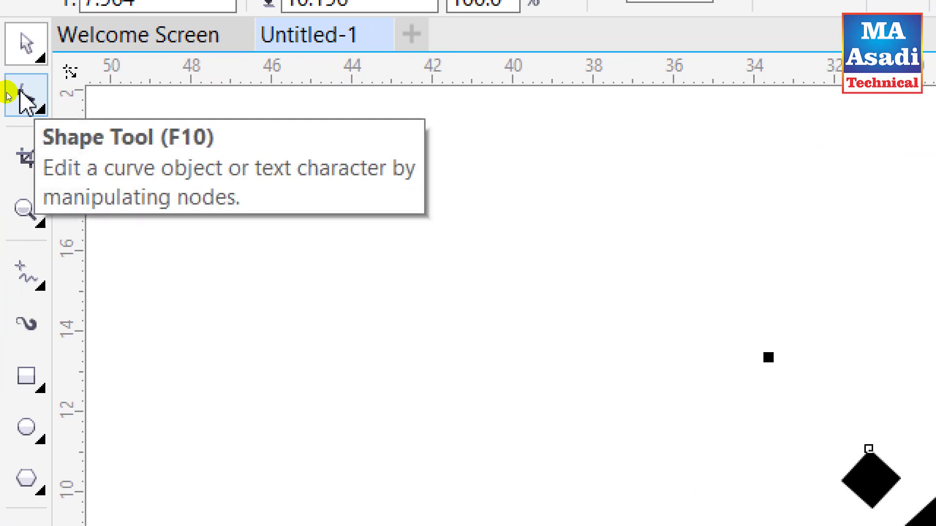
click(20, 93)
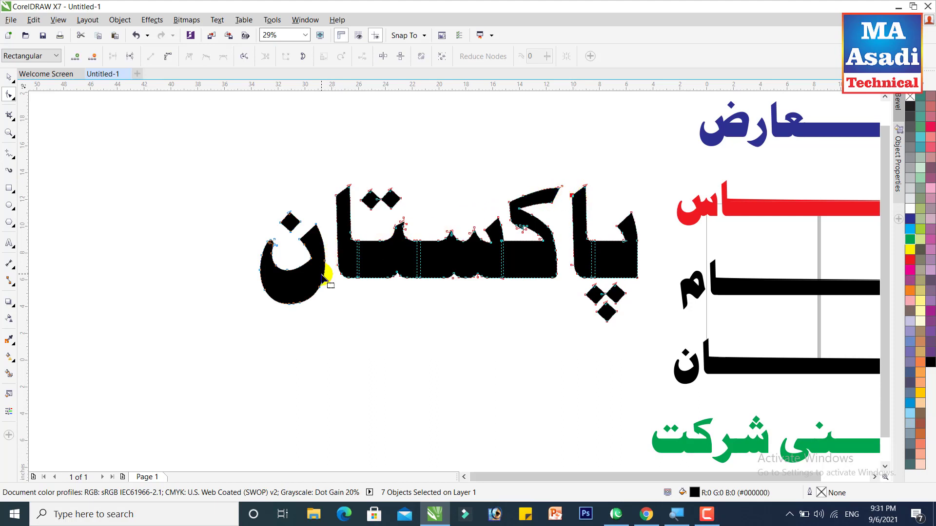
Try moving a node on the bowl of the final letter ن, and undo the change.
drag(320, 291, 417, 343)
key(ctrl+z)
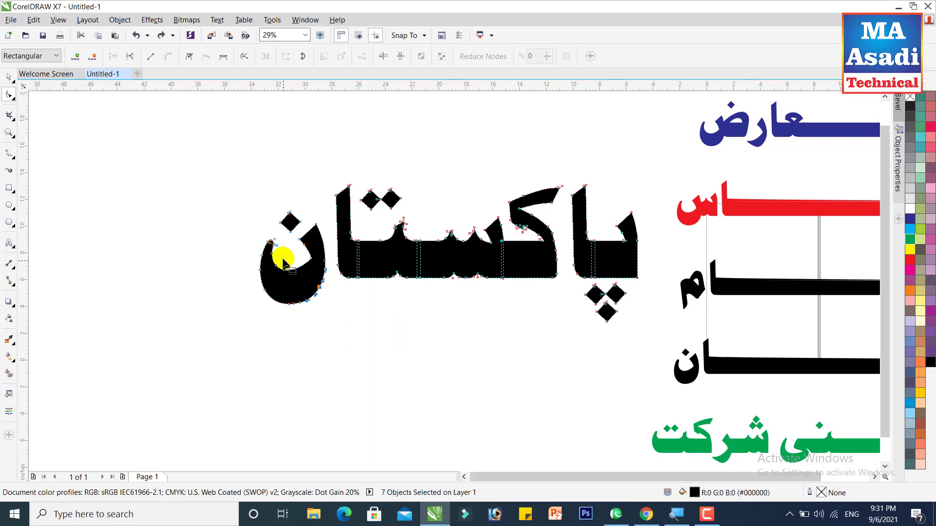
click(203, 159)
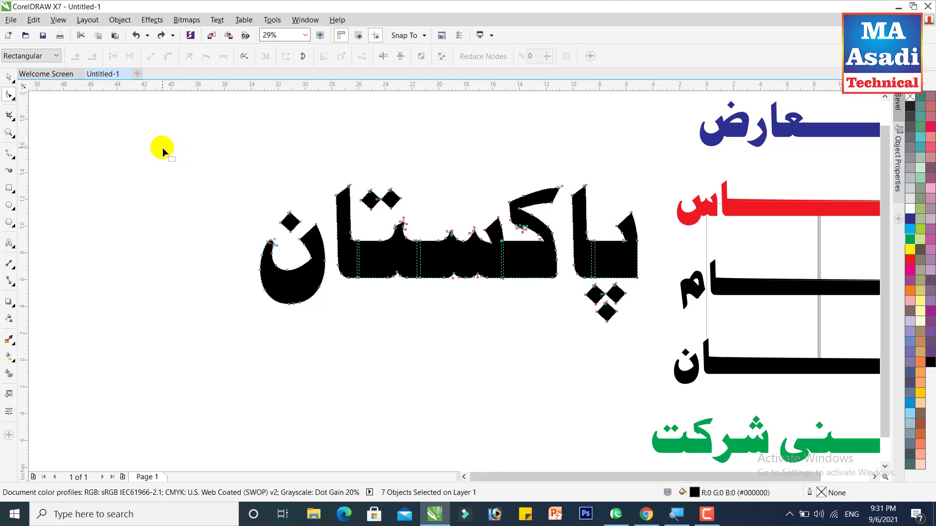
Stretch the baseline between س and ت by shifting the nodes of تان until پاکستان is about 52.7 inches wide, and fill it red.
drag(143, 142, 436, 320)
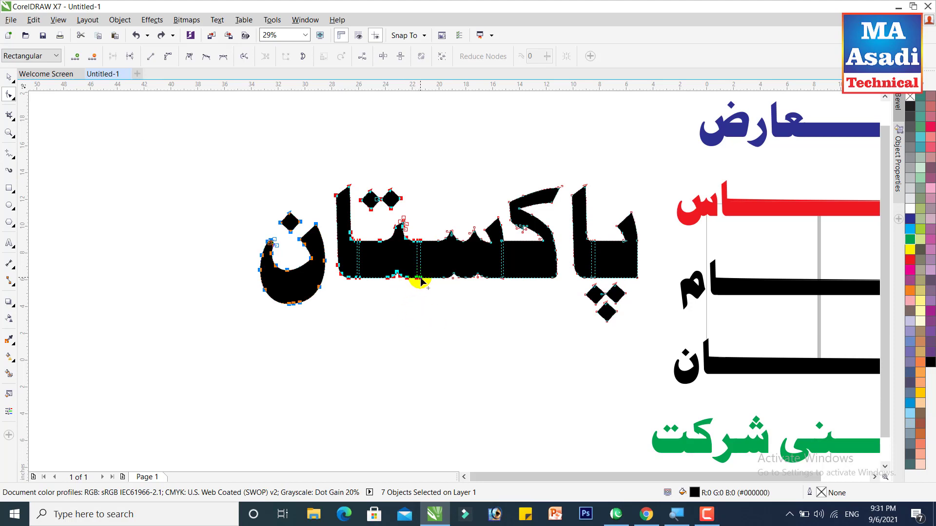
drag(421, 282, 92, 288)
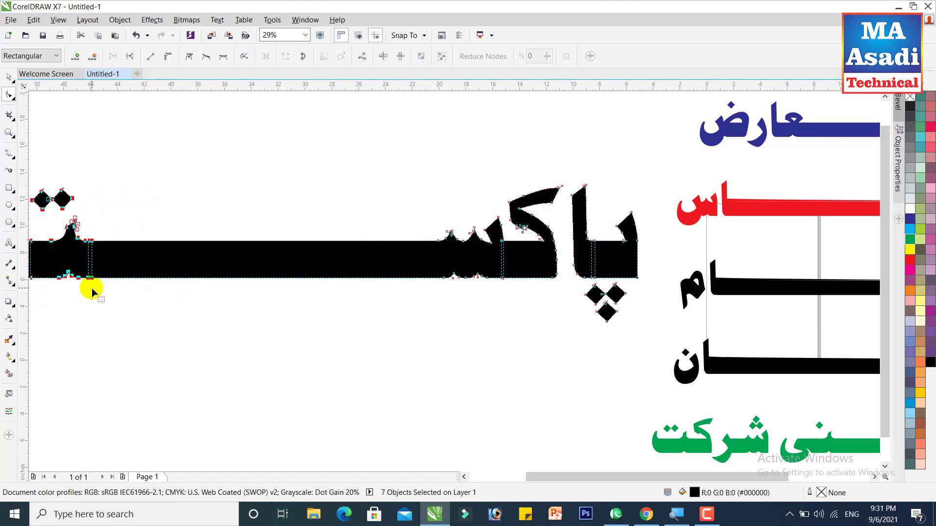
key(space)
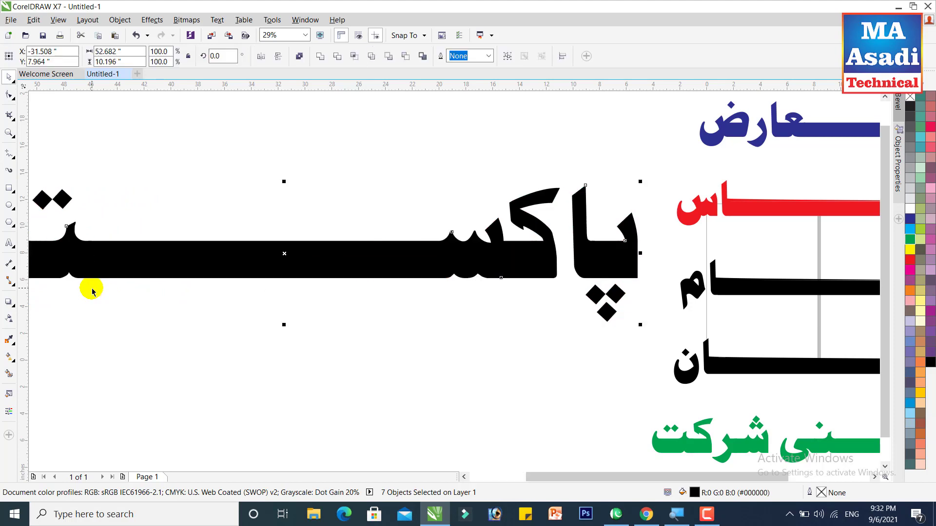
click(911, 260)
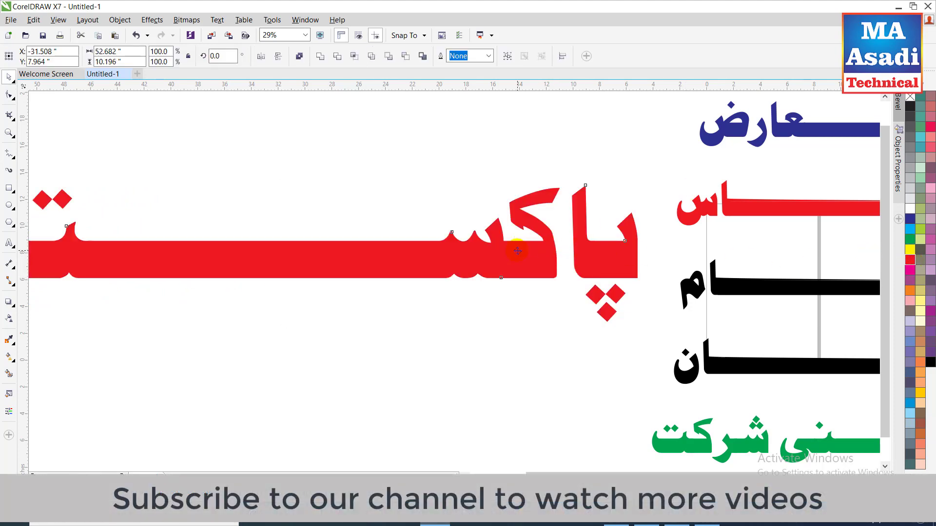
scroll(517, 251, down, 2)
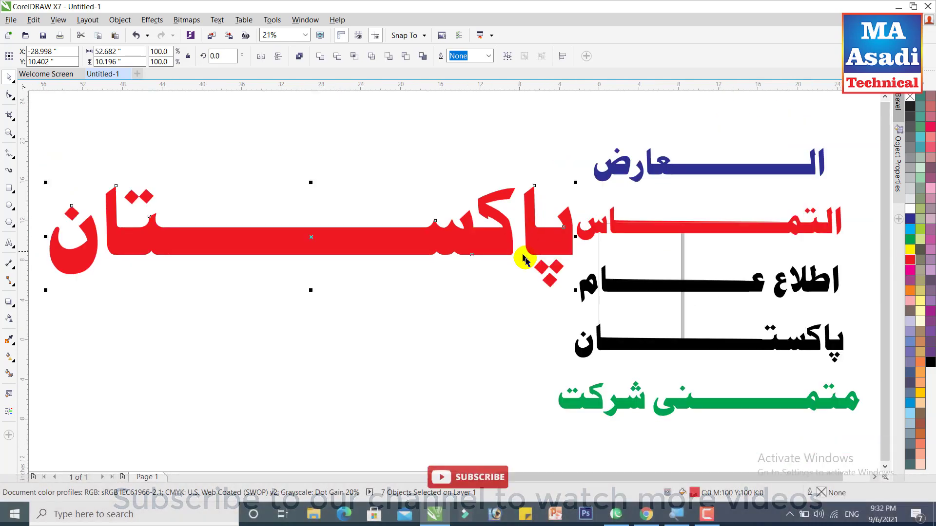
click(357, 335)
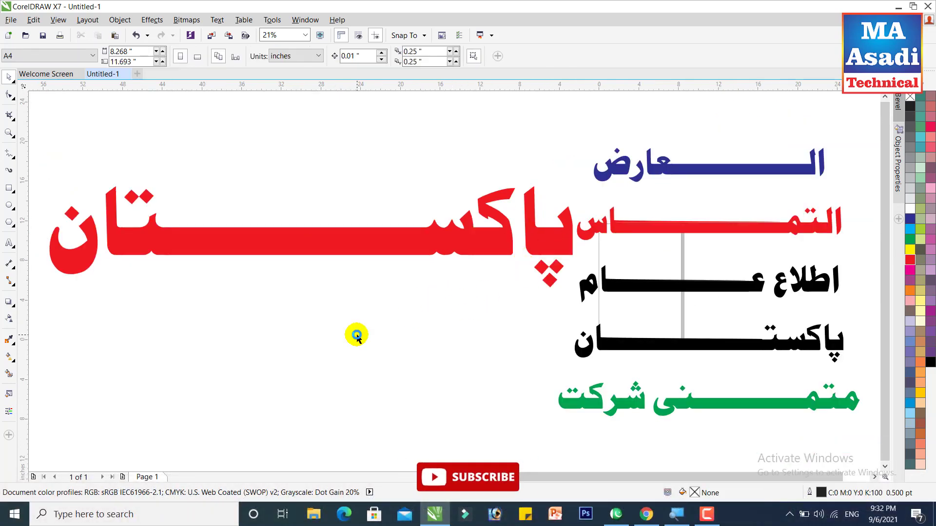
Paste the remaining black words and place them below the red پاکستان.
key(ctrl+v)
drag(218, 302, 271, 428)
Convert the black word التماس to curves and move it above the red پاکستان.
drag(372, 325, 161, 399)
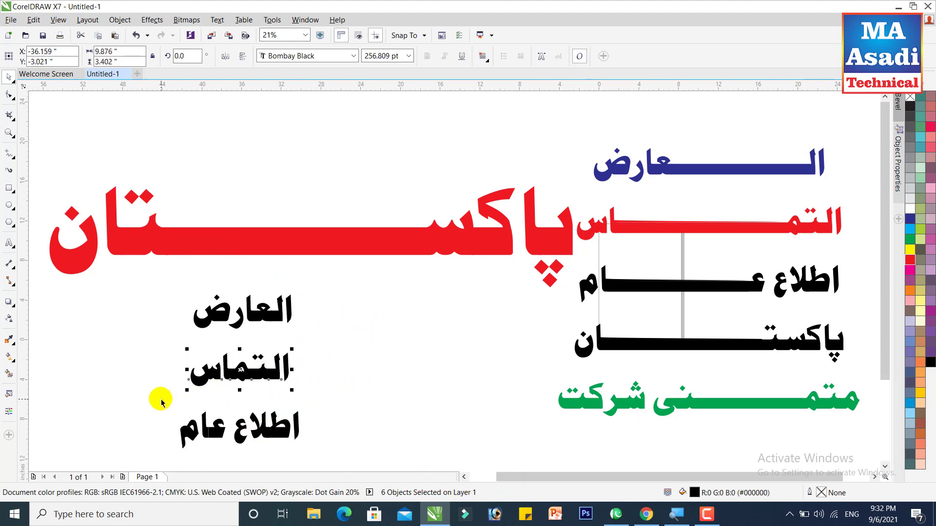
key(ctrl+q)
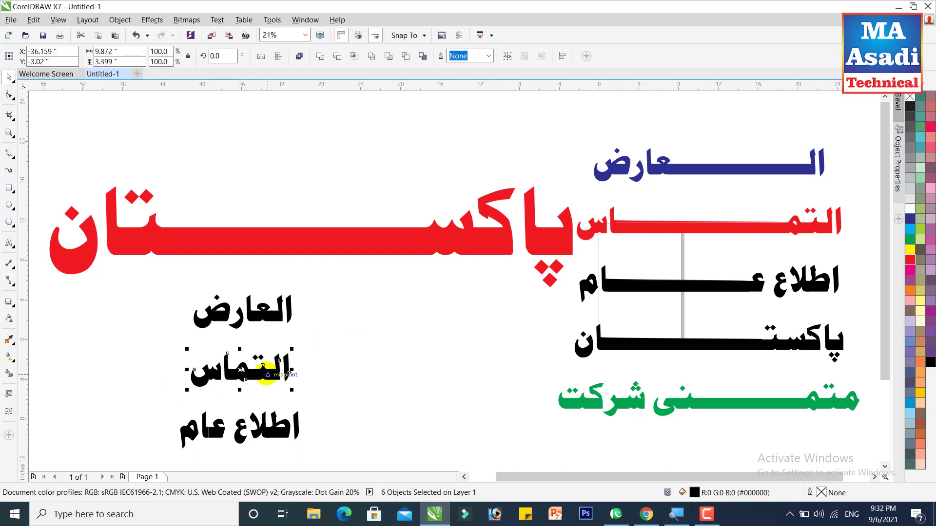
drag(270, 372, 403, 174)
Stretch the baseline after ال in the black التماس by shifting the nodes of those two letters outward, and group its pieces.
click(6, 96)
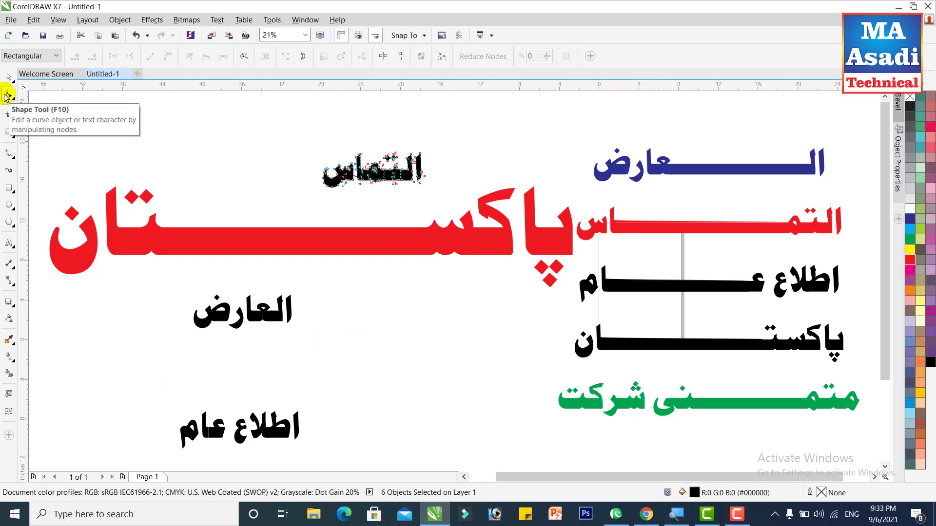
click(376, 161)
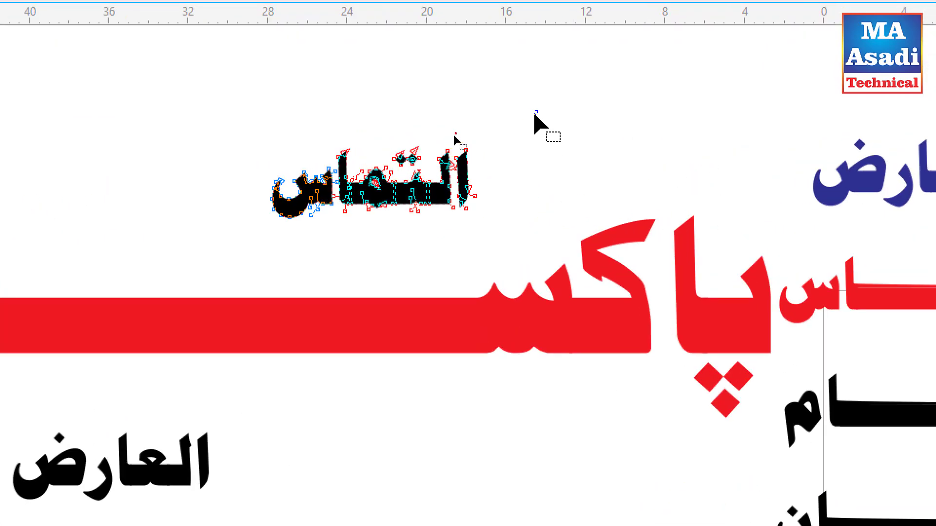
drag(538, 111, 439, 236)
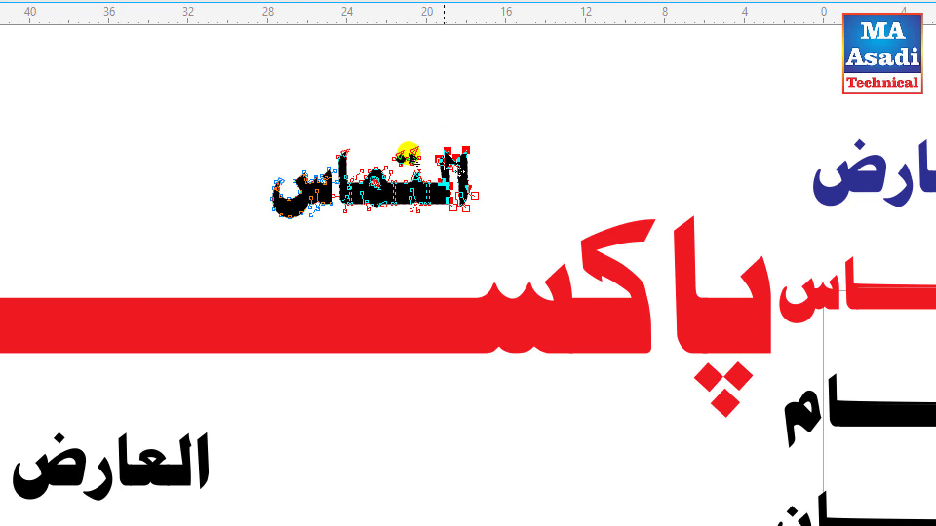
drag(445, 154, 760, 168)
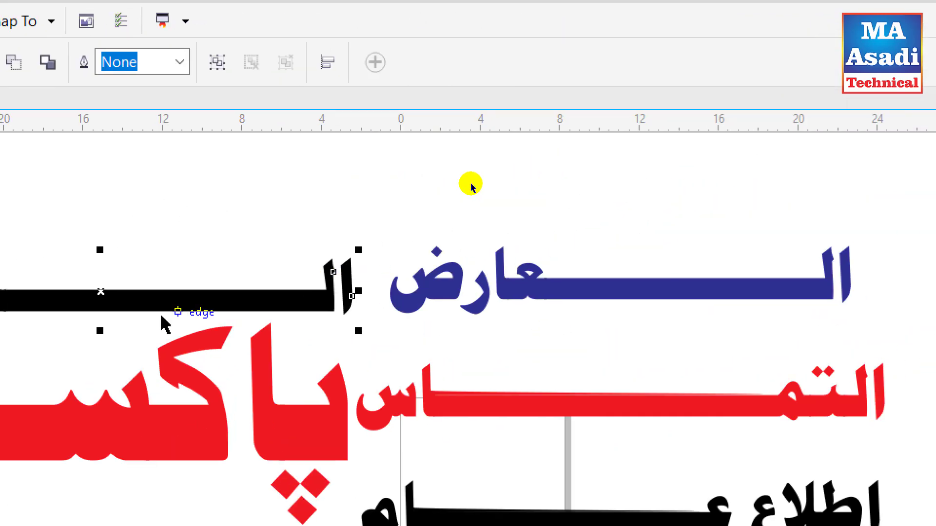
click(119, 226)
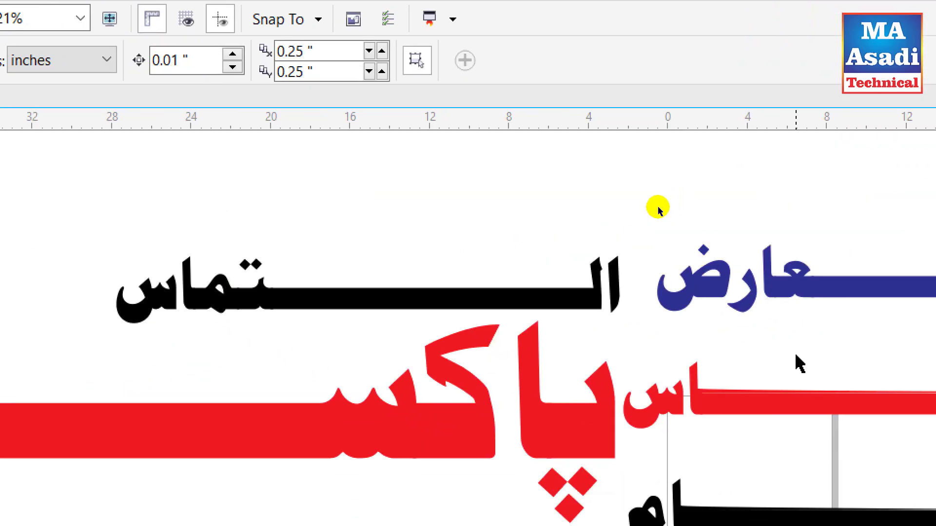
drag(711, 201, 27, 434)
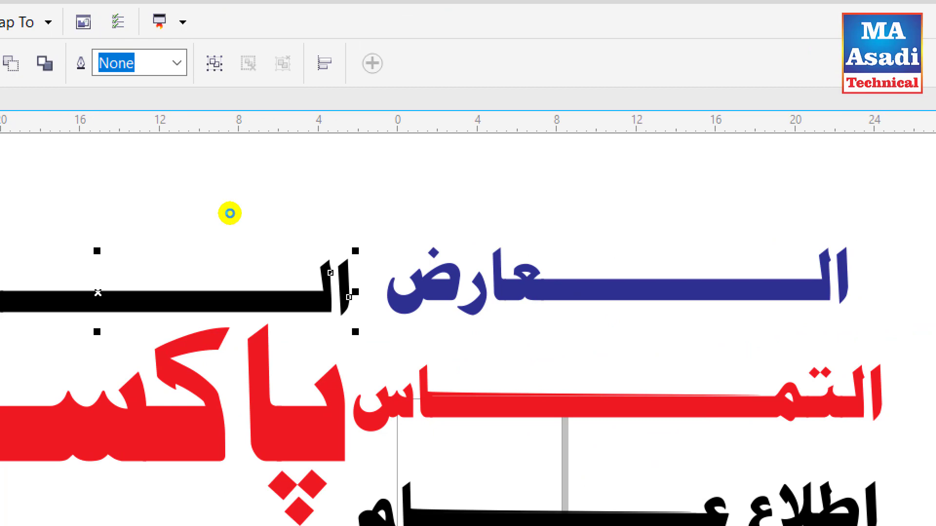
key(ctrl+g)
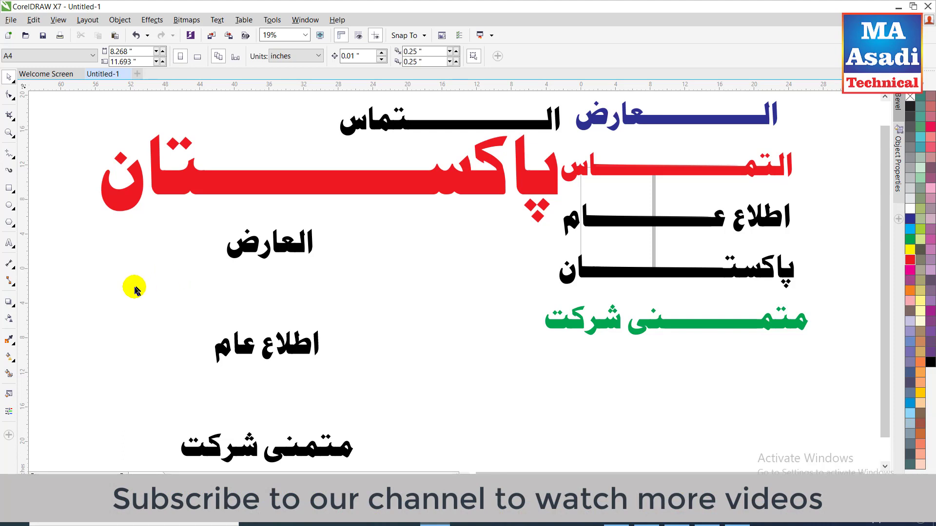
Add the letter W as Arial artistic text, enlarge it to about 12.4 by 9.6 inches and move it left of the black words.
click(10, 243)
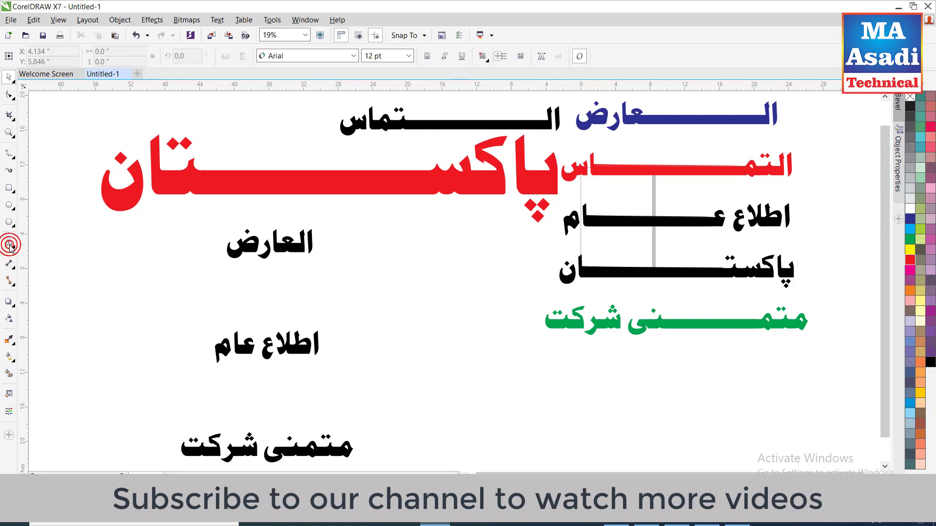
click(138, 282)
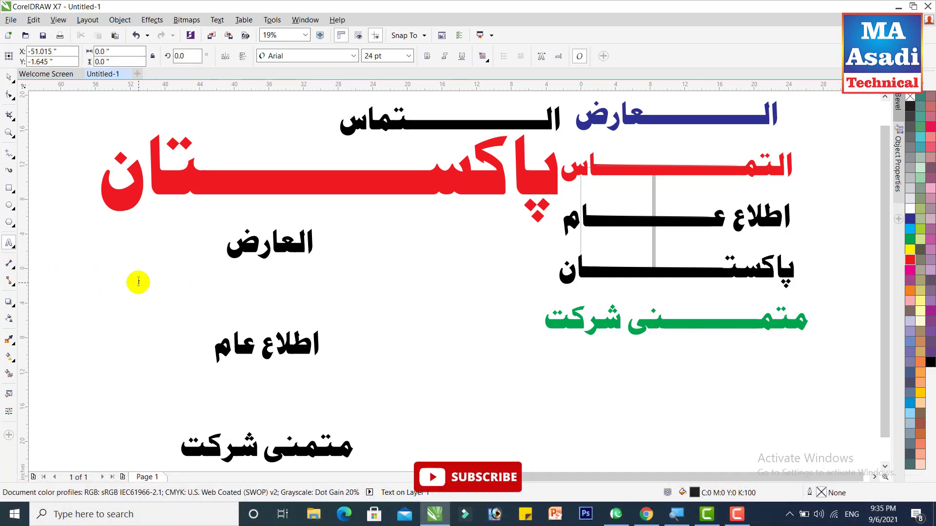
key(ctrl+space)
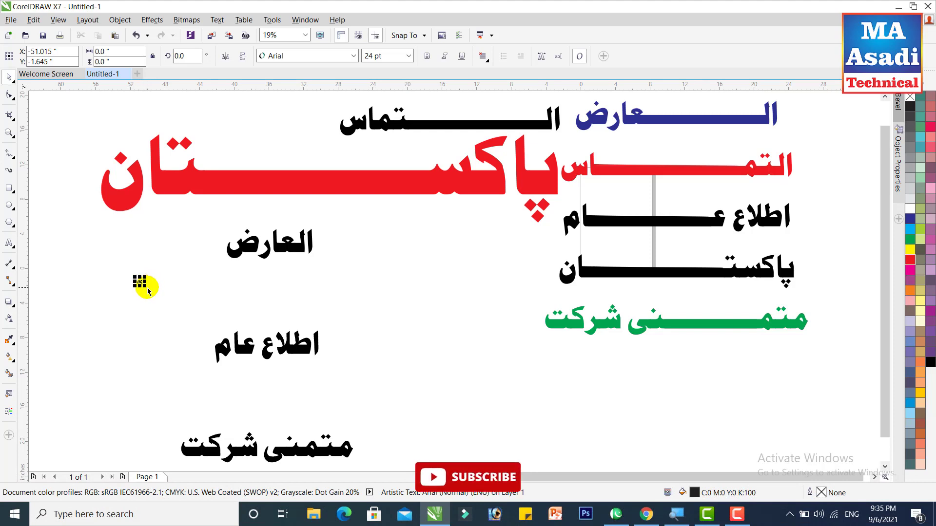
drag(145, 287, 281, 366)
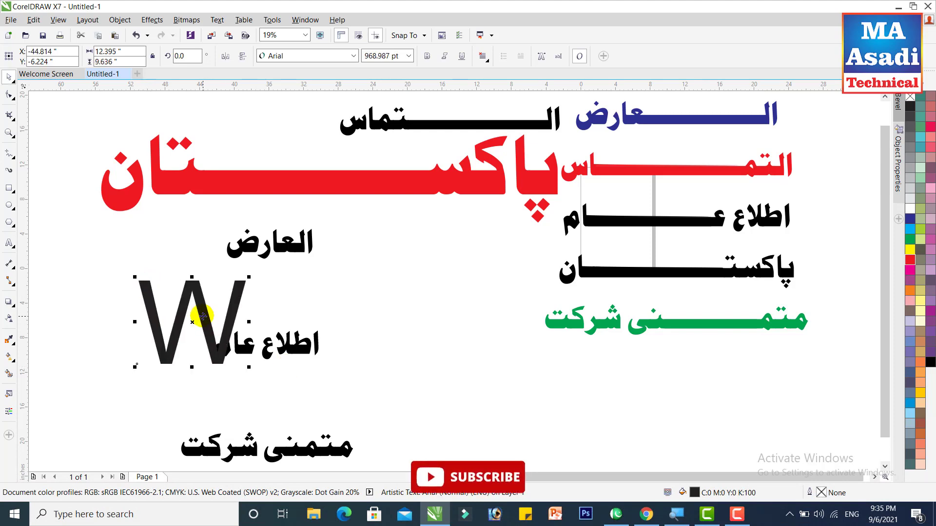
drag(202, 316, 82, 296)
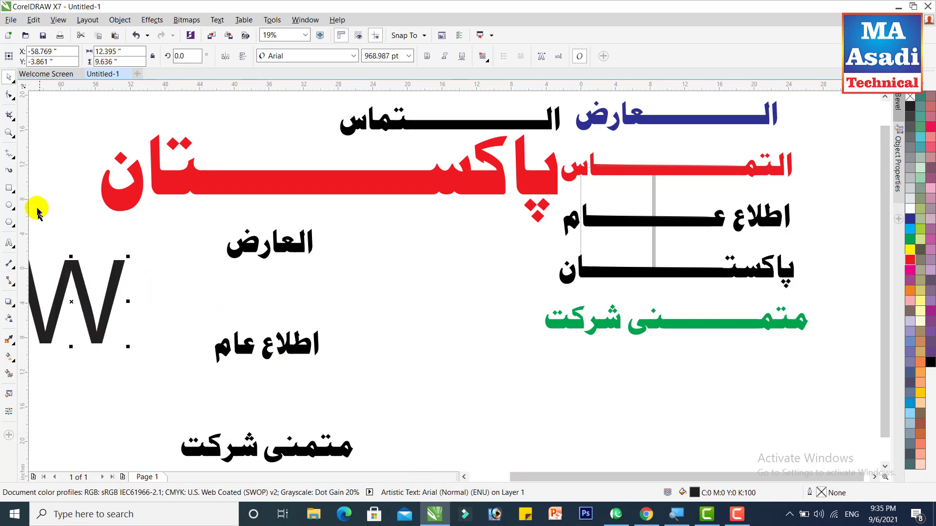
Convert the W to curves, extend its right arm upward until the letter is about 17 inches wide, and move it beside the black words.
click(9, 96)
key(ctrl+q)
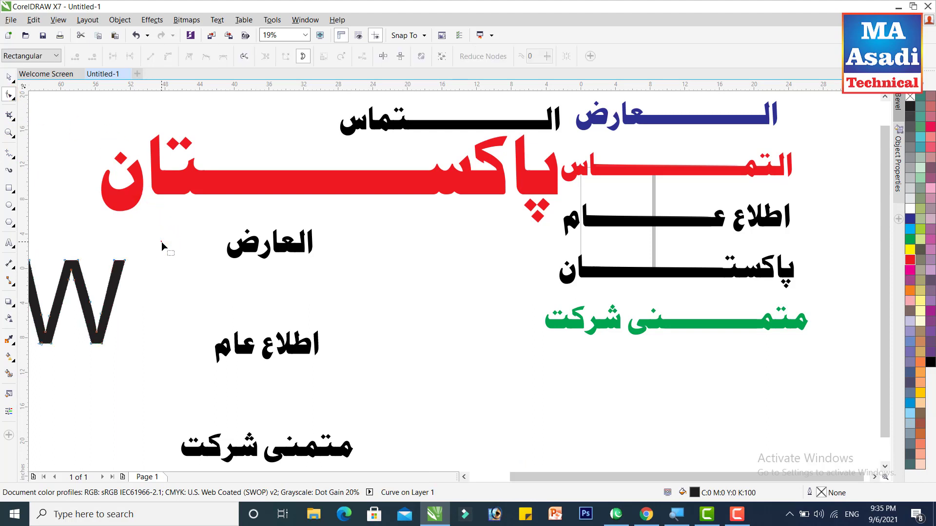
mouse_move(162, 244)
mouse_down()
mouse_move(109, 281)
mouse_move(161, 235)
mouse_up()
key(space)
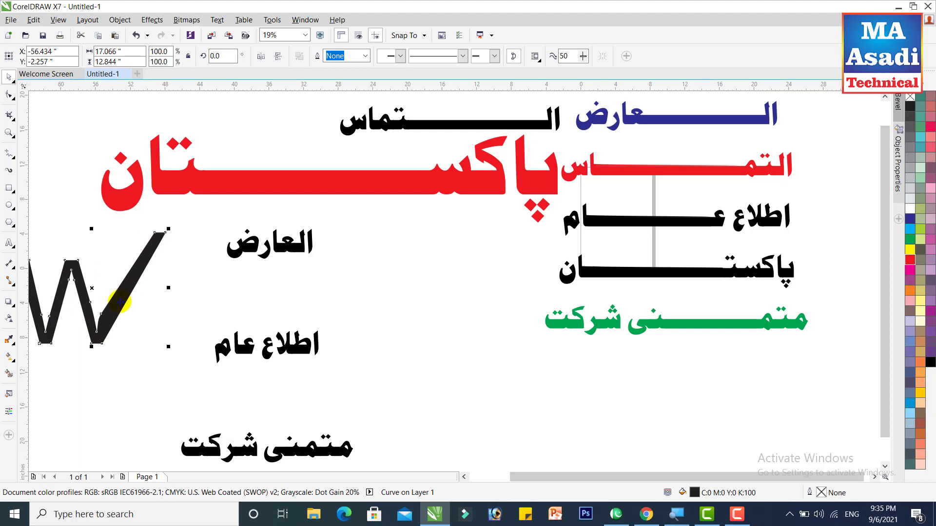
drag(118, 303, 199, 299)
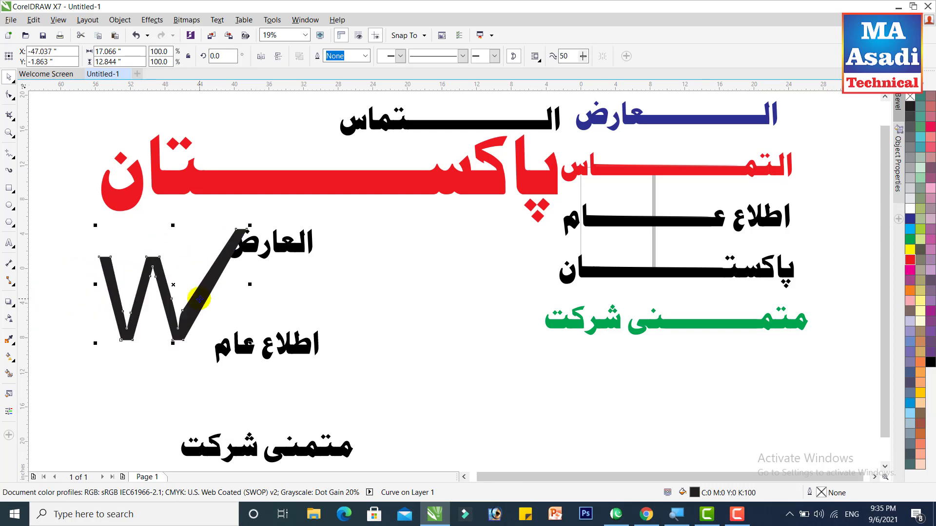